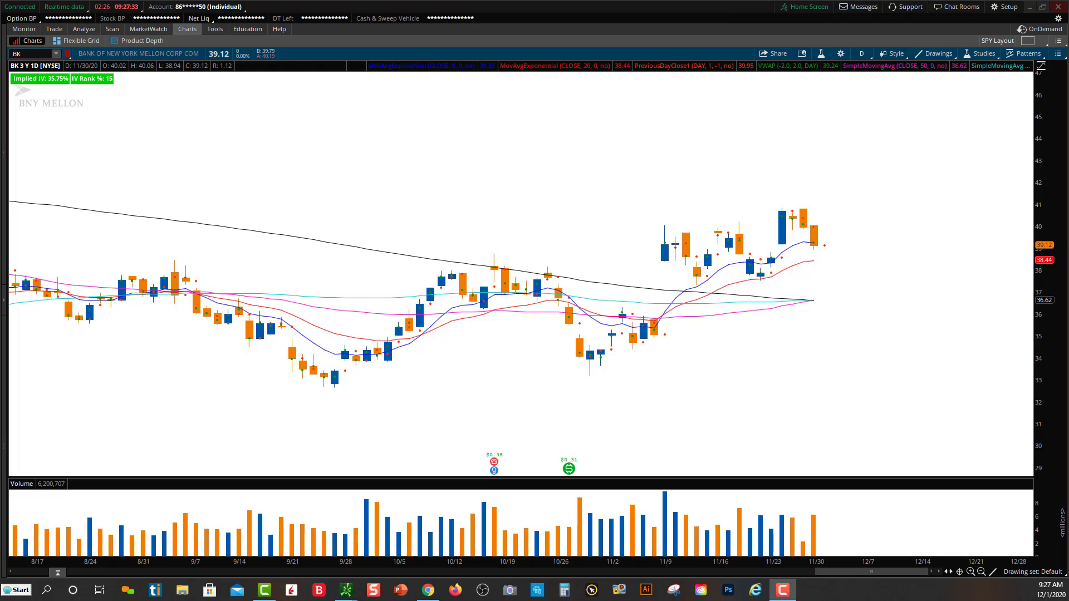
# Step: Open the Studies menu on the BK daily chart
pyautogui.click(985, 55)
pyautogui.click(951, 115)
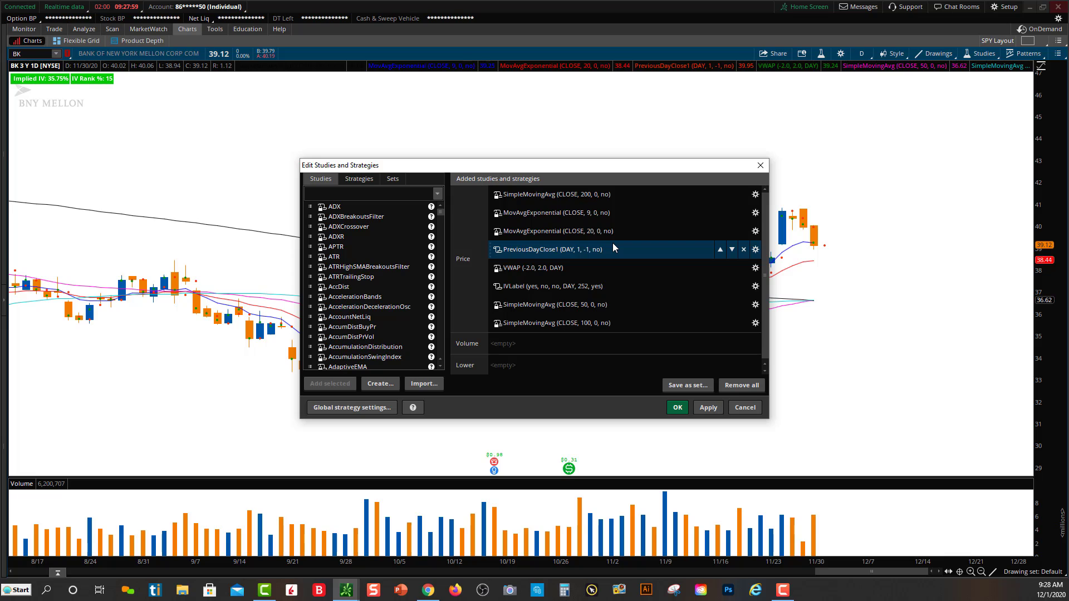
pyautogui.click(638, 220)
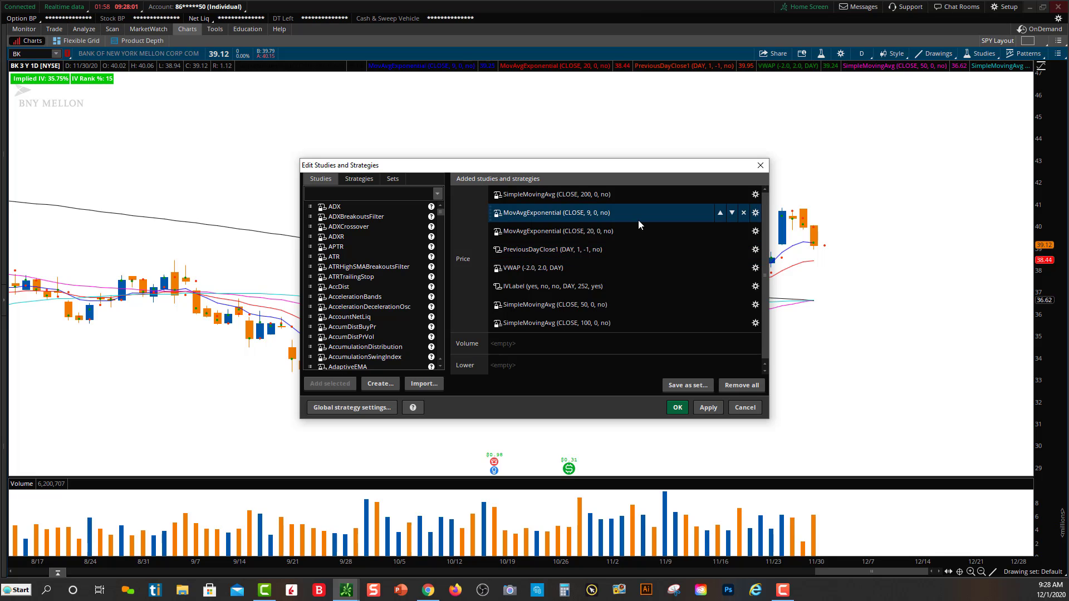
pyautogui.click(631, 231)
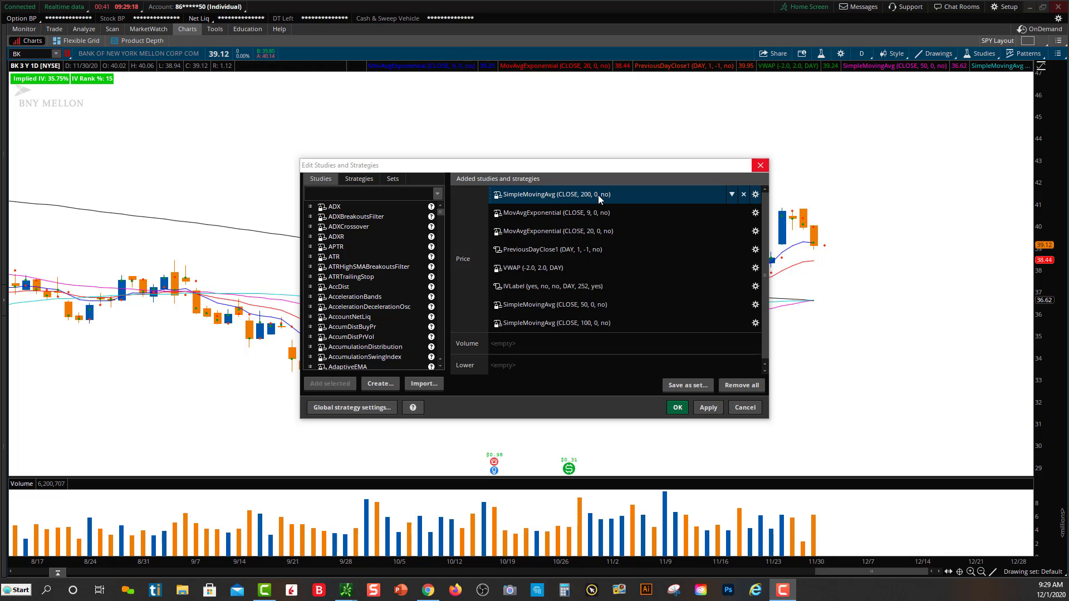
pyautogui.click(629, 315)
pyautogui.click(626, 311)
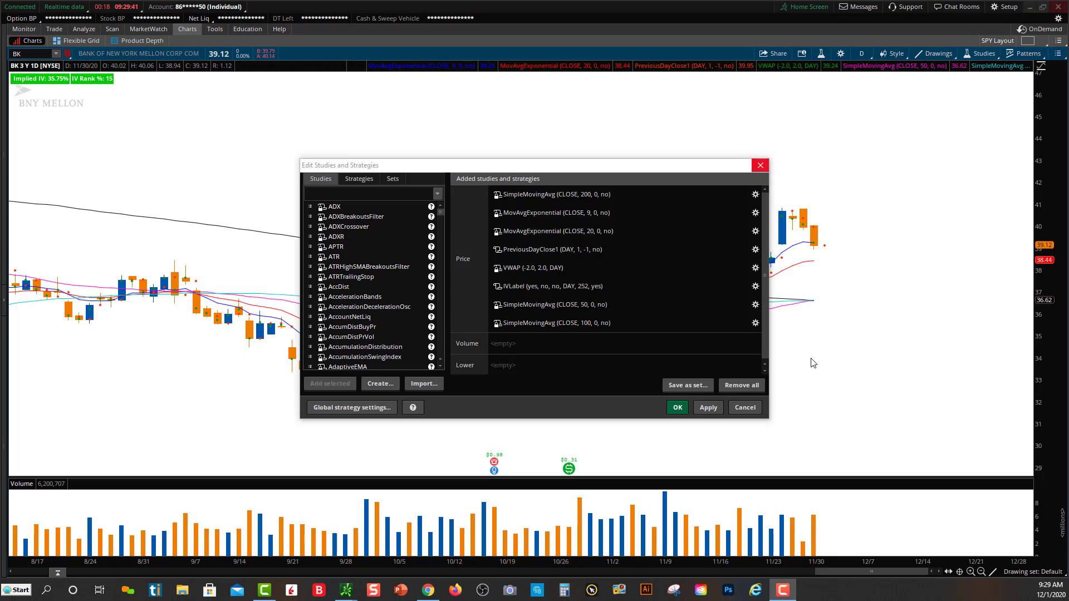
pyautogui.click(754, 410)
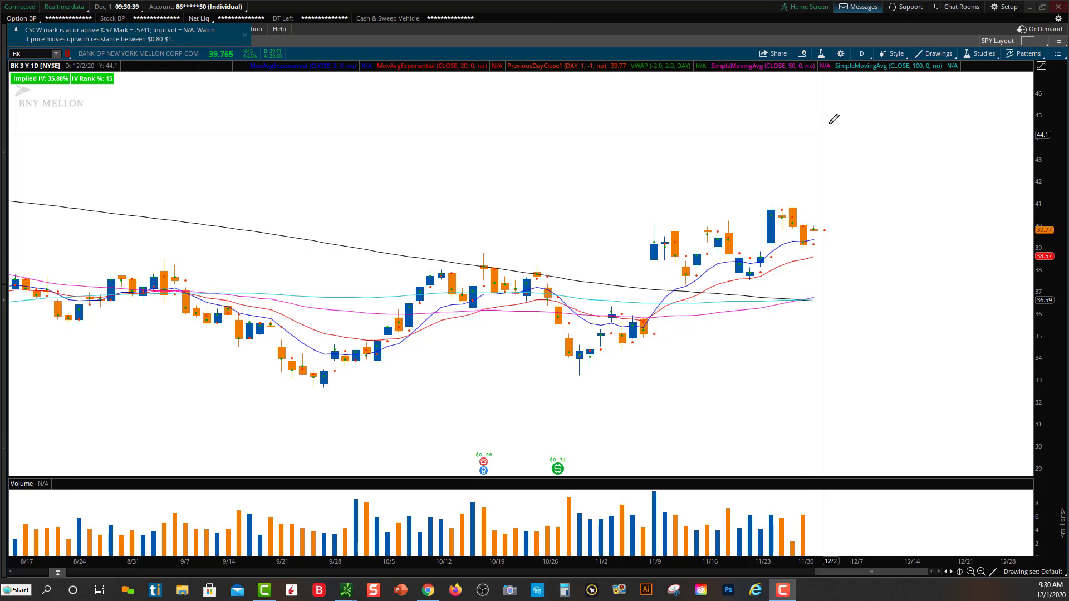
# Step: Draw a dashed rising trendline on BK from the 10/29 low through 11/20
pyautogui.click(578, 375)
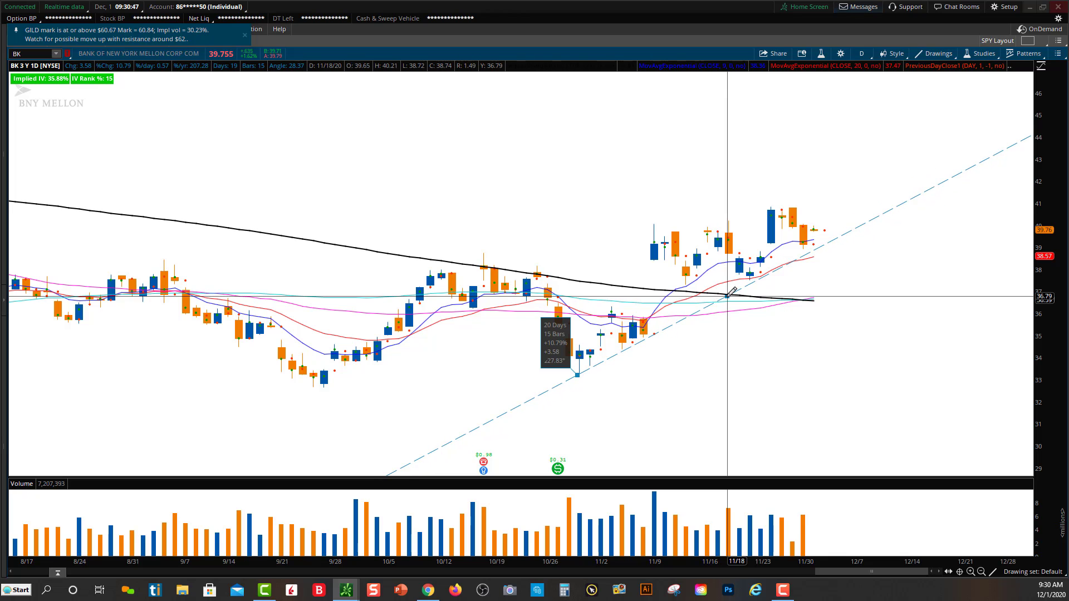
pyautogui.click(753, 278)
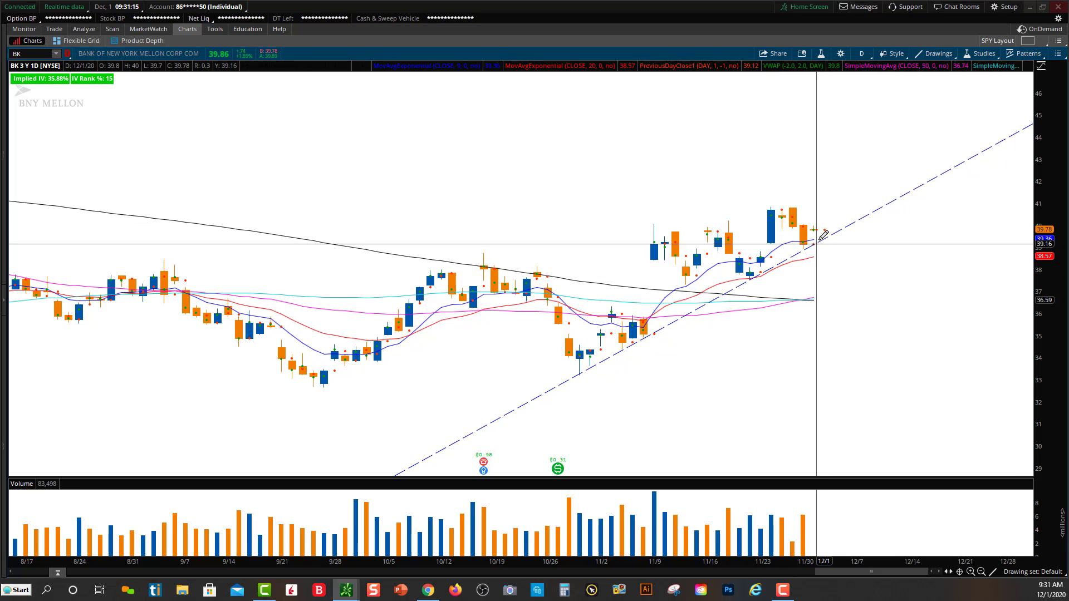
pyautogui.moveTo(824, 235)
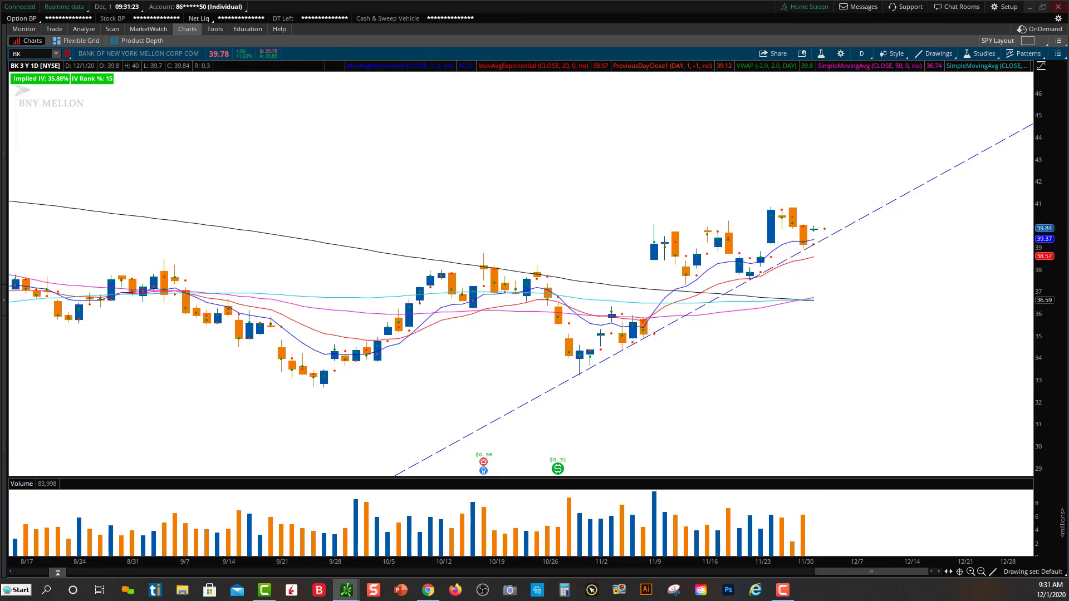
pyautogui.click(782, 590)
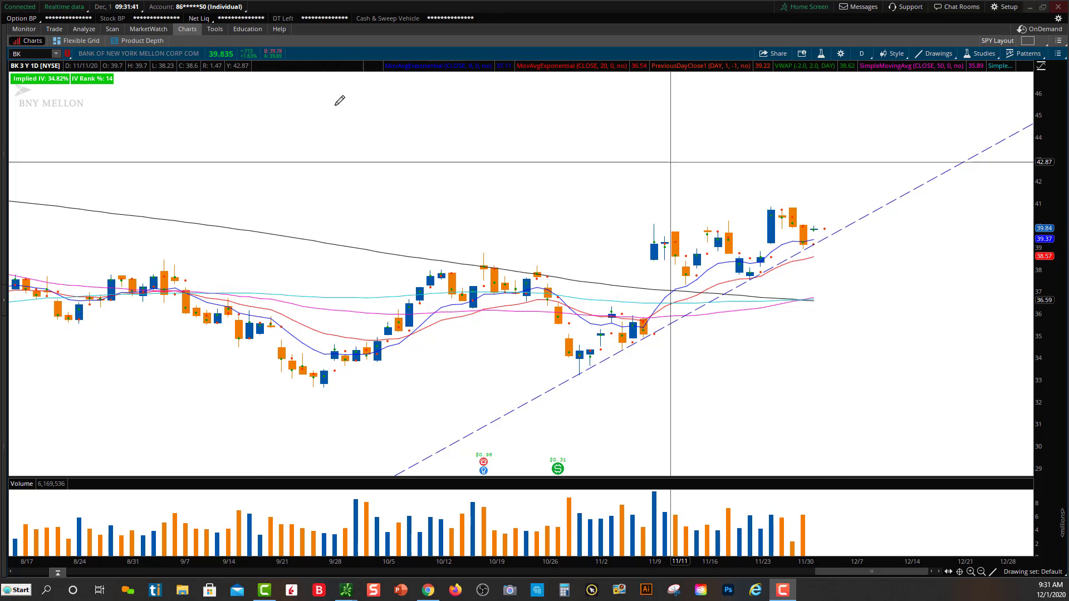
# Step: Inspect the Golden Cross scan's 50-SMA crosses above 200-SMA condition without changing it
pyautogui.click(112, 29)
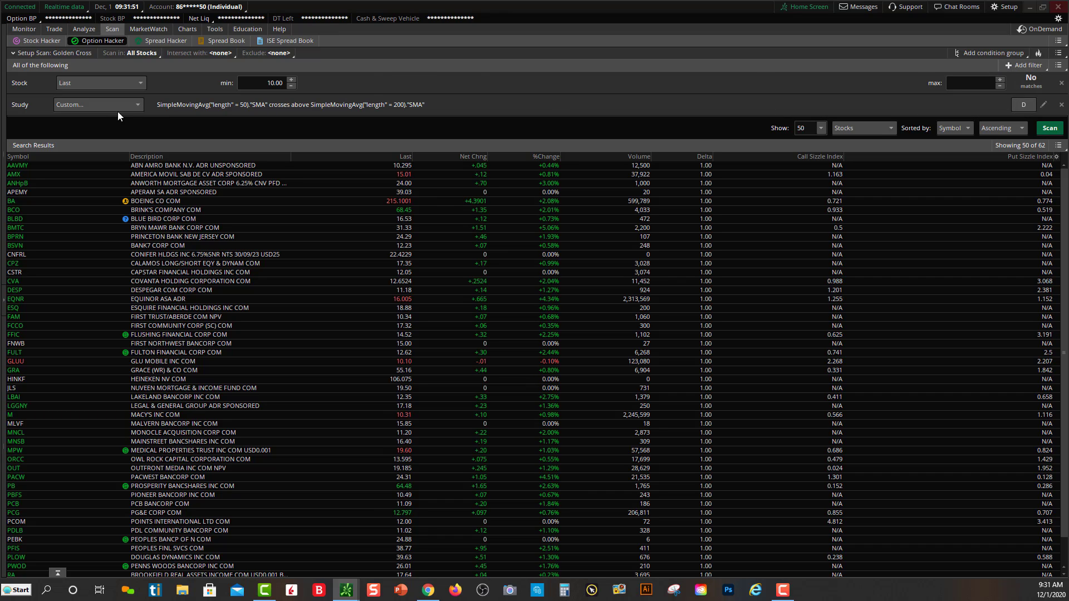
pyautogui.click(1043, 105)
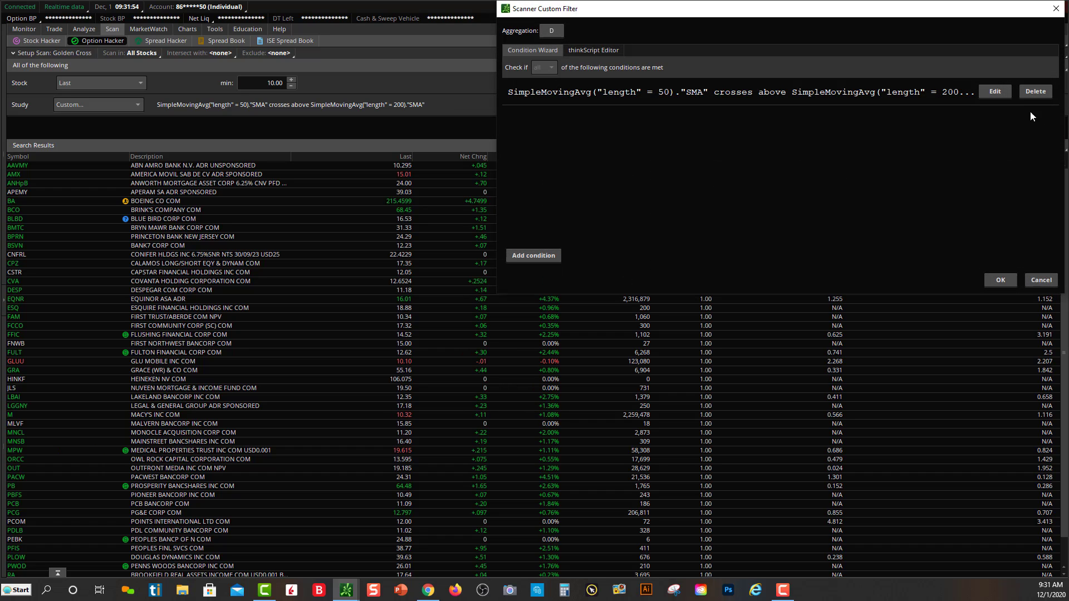
pyautogui.click(990, 90)
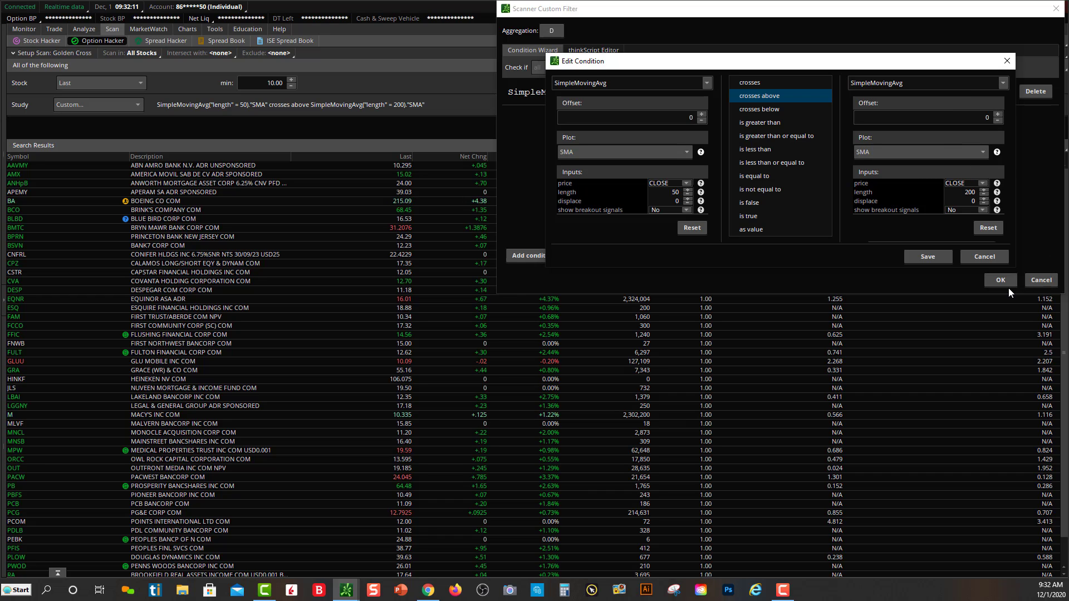
pyautogui.click(988, 256)
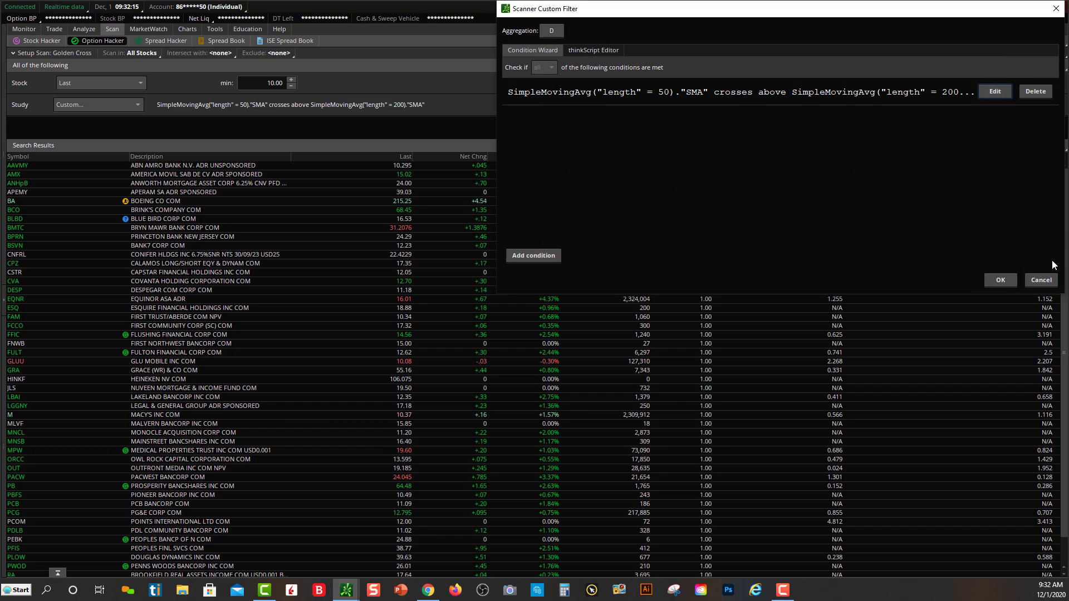
# Step: Rerun the Golden Cross scan unchanged and select BA from the results
pyautogui.click(1041, 280)
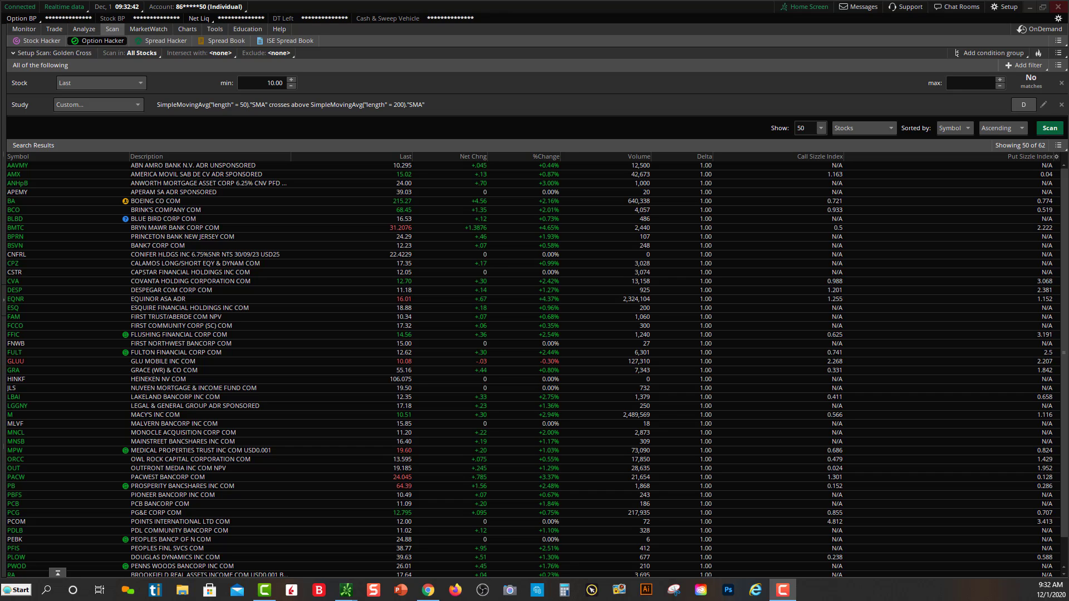
pyautogui.click(1048, 146)
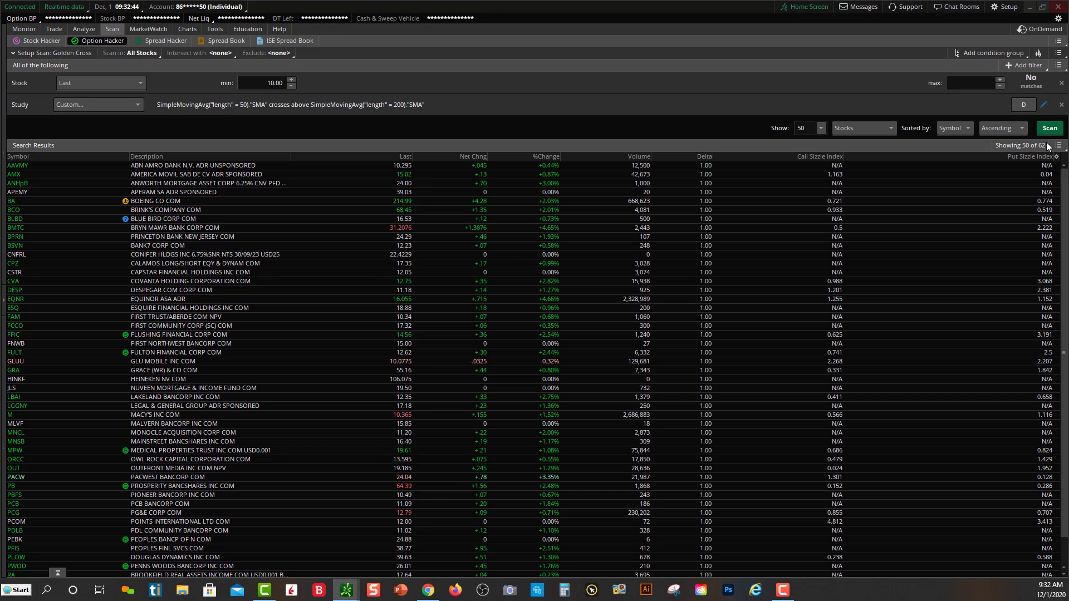
pyautogui.click(1058, 132)
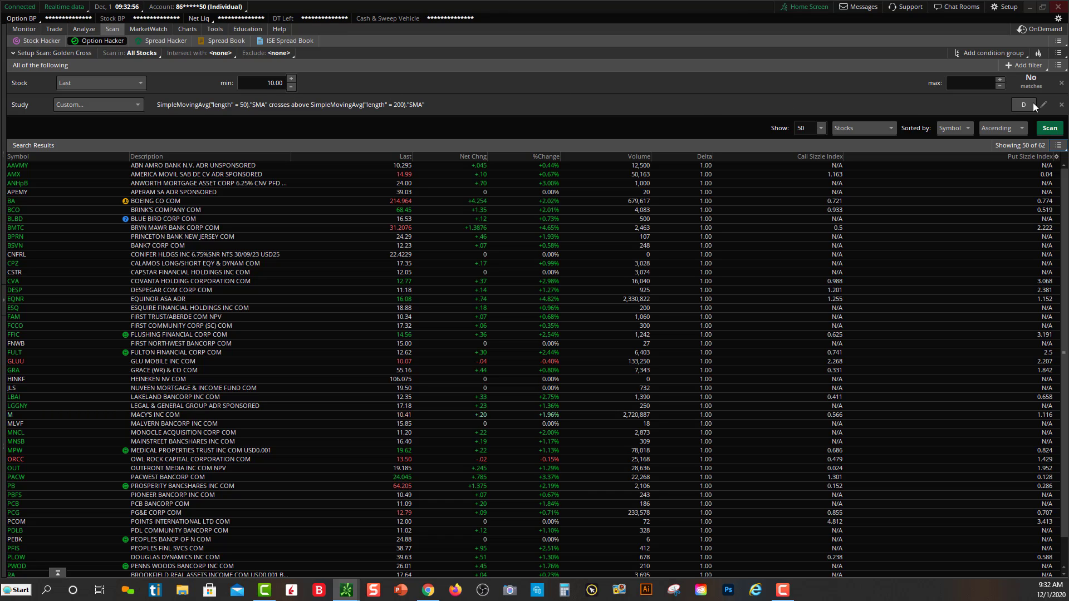
pyautogui.click(254, 83)
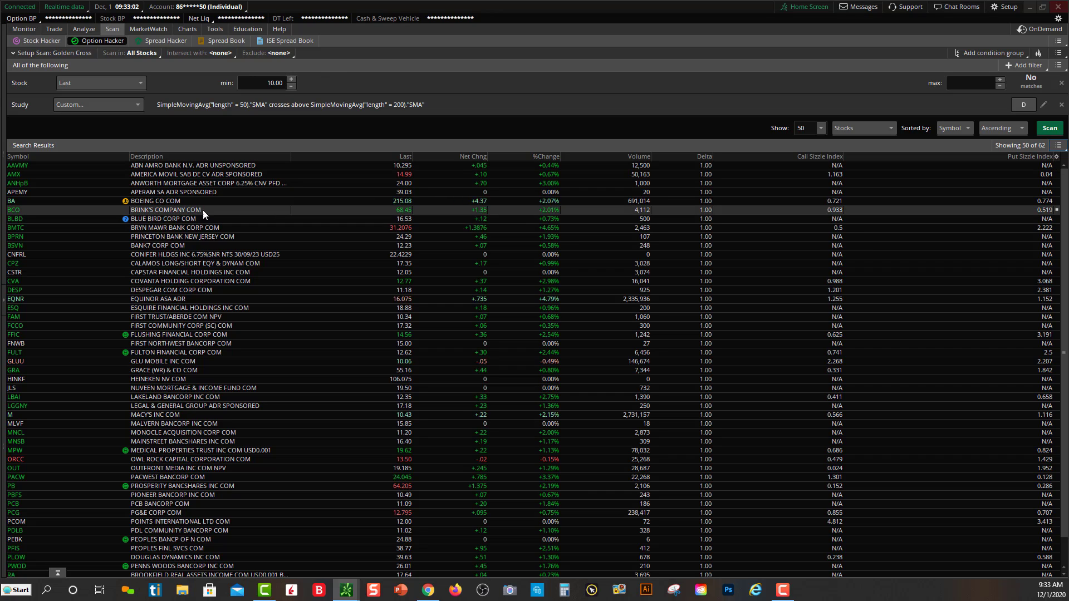
pyautogui.click(162, 202)
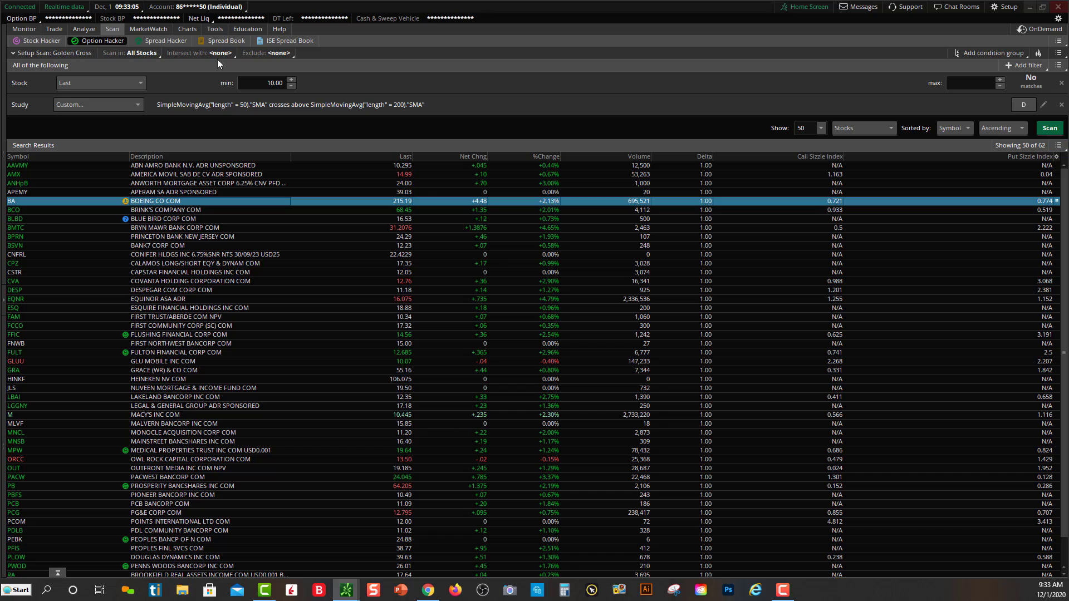
# Step: Load the BA symbol on the chart
pyautogui.click(189, 29)
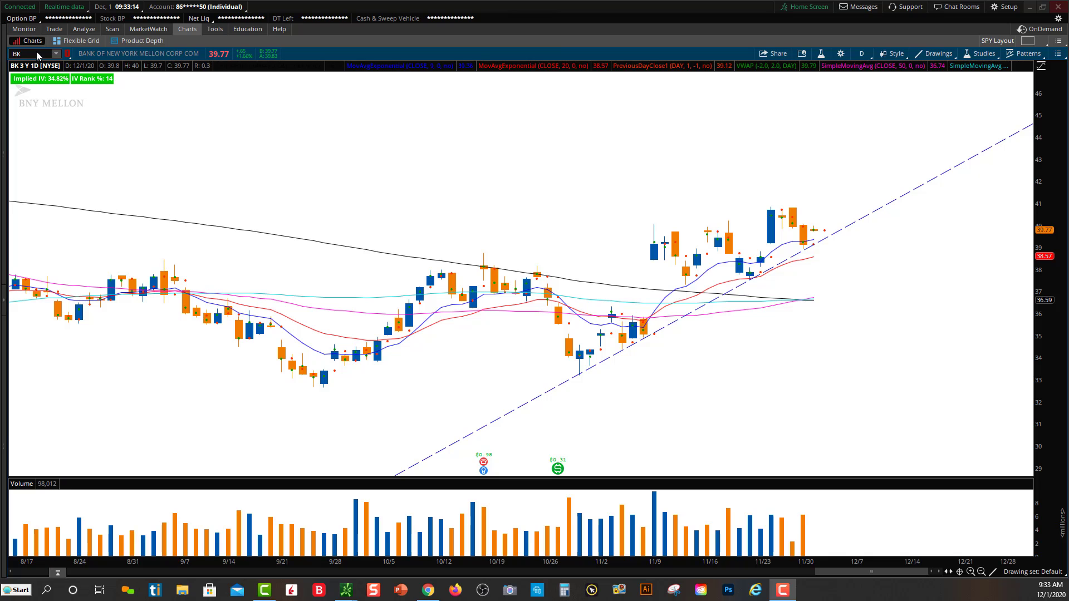
pyautogui.click(35, 52)
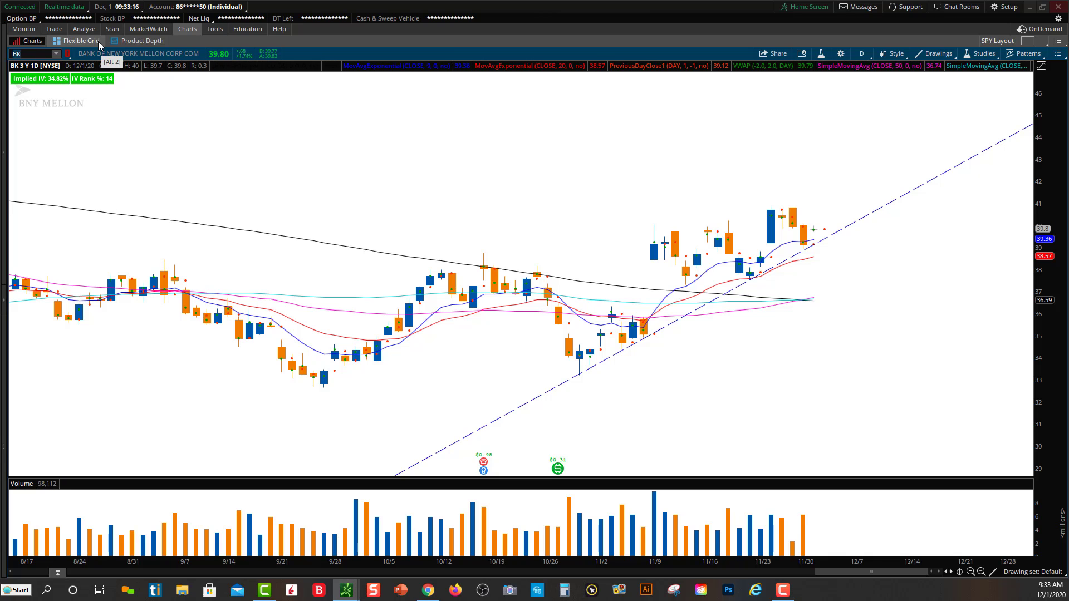
pyautogui.write('BA')
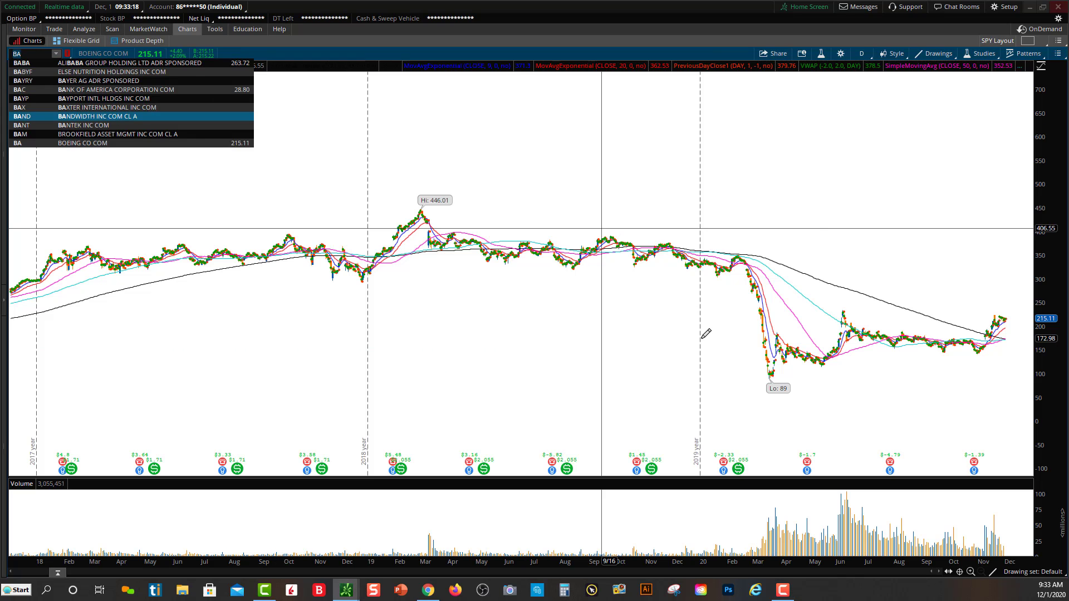
# Step: Clear all earlier drawings from the Boeing chart and zoom in
pyautogui.rightClick(707, 305)
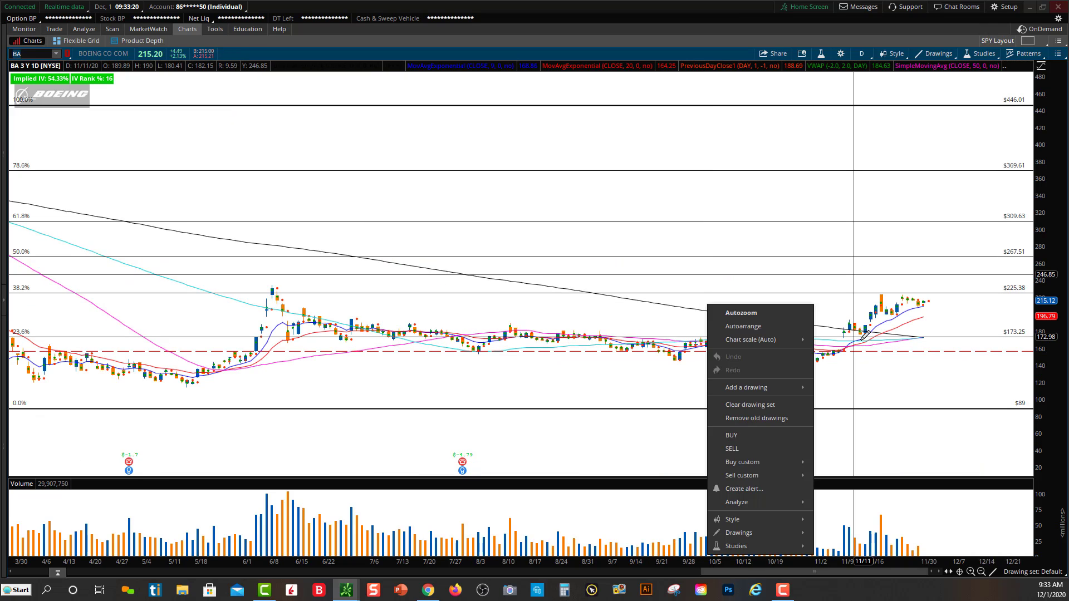
pyautogui.click(756, 405)
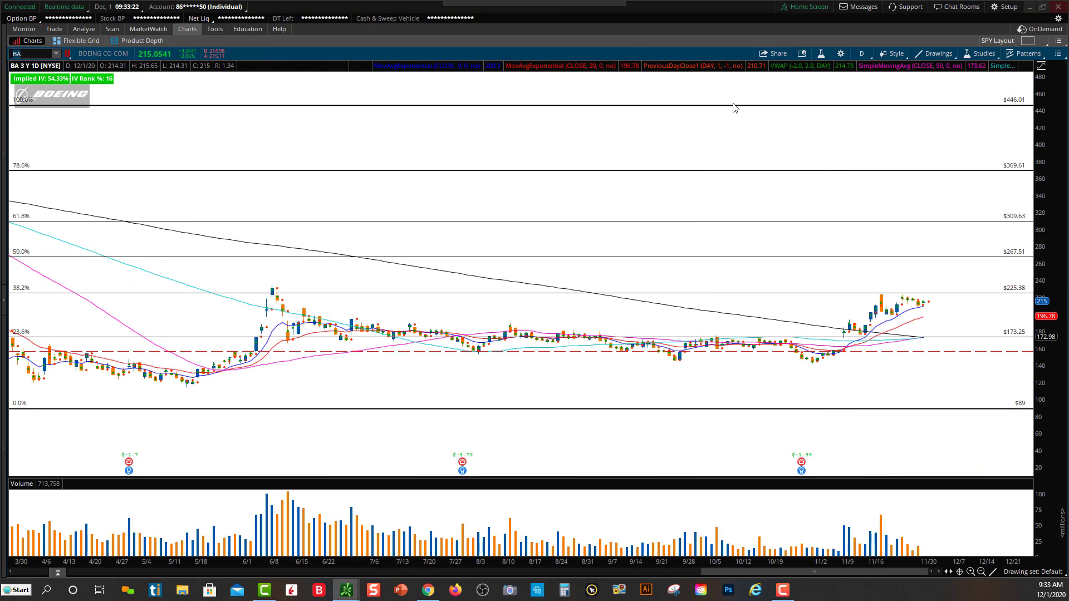
pyautogui.click(567, 53)
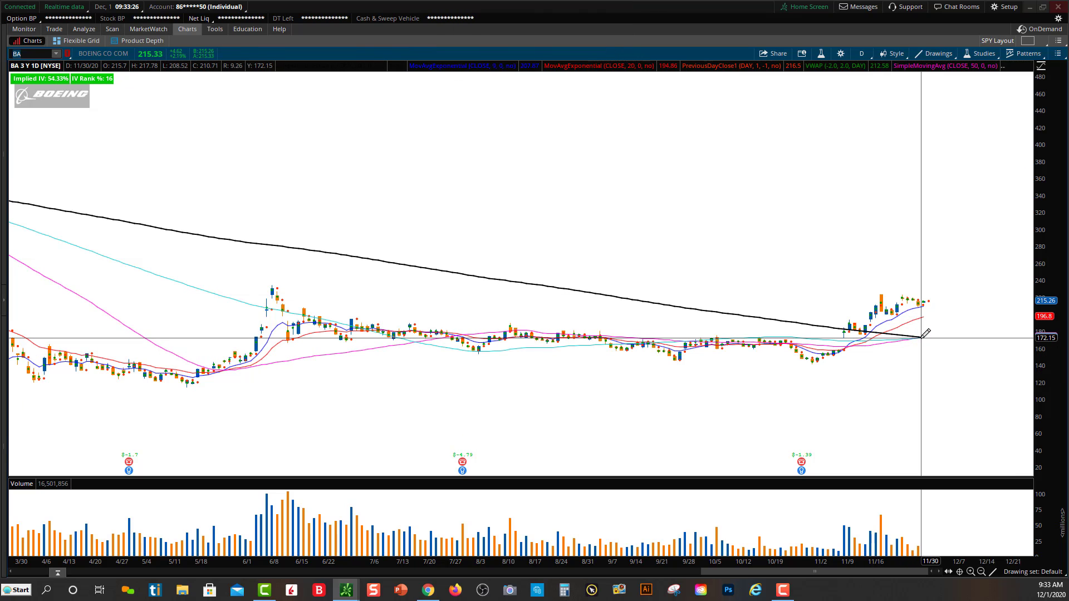
pyautogui.scroll(5, 926, 333)
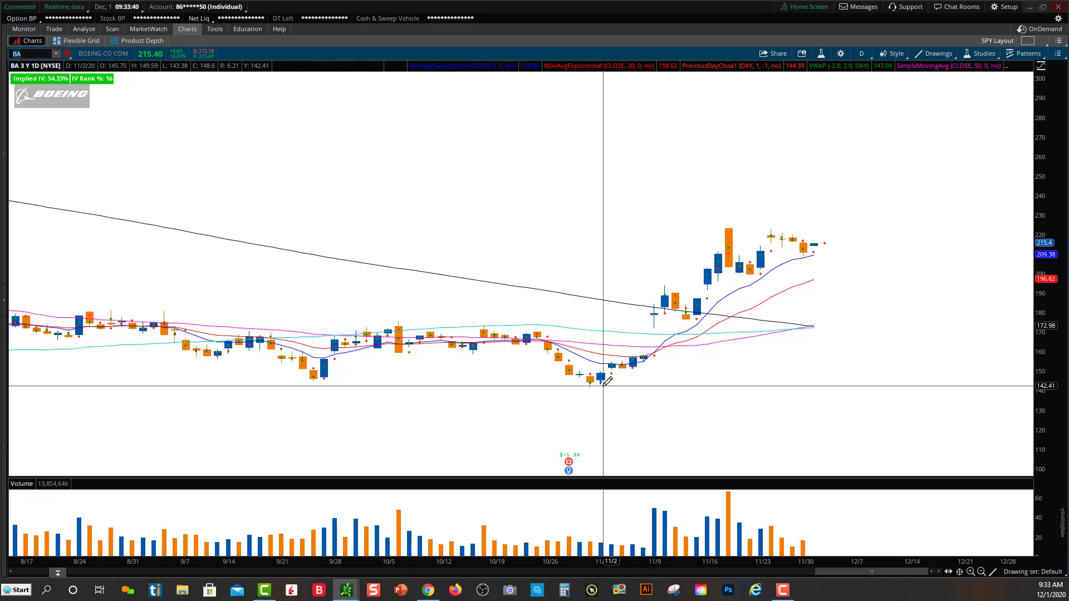
# Step: Draw a dashed uptrend line on BA from the early-November low beneath recent candles
pyautogui.click(602, 384)
pyautogui.click(791, 264)
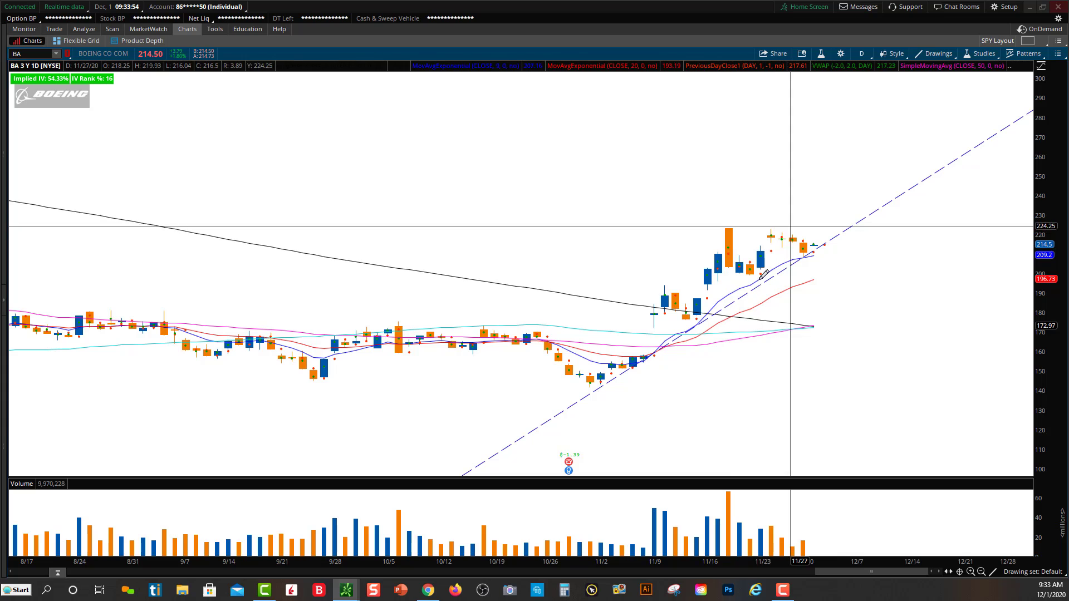
pyautogui.click(817, 249)
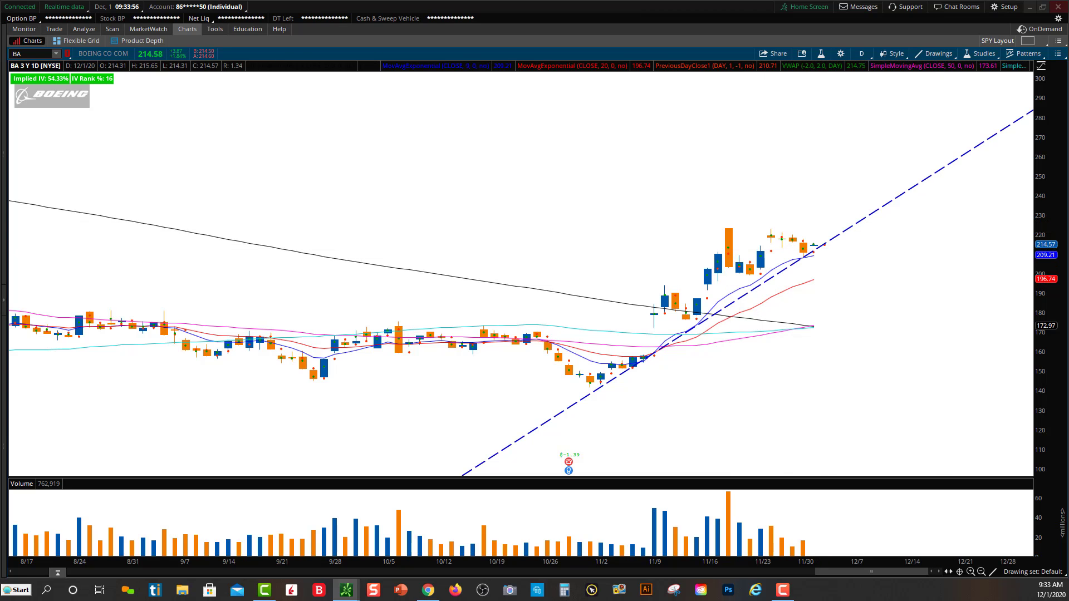
pyautogui.press('F10')
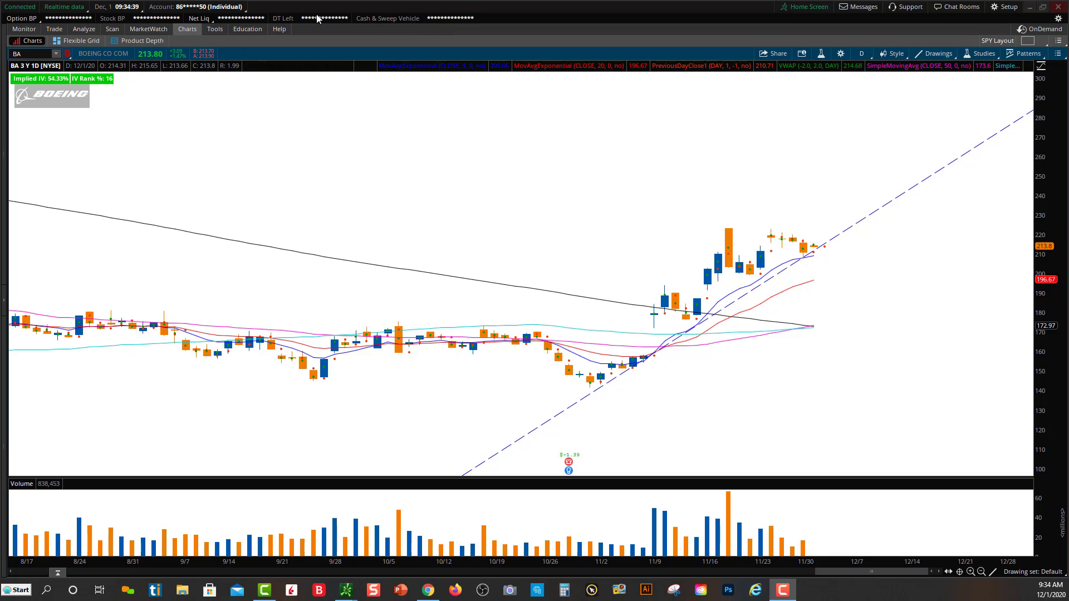
# Step: Rerun the Golden Cross scan, then chart CPZ zoomed to roughly six months
pyautogui.click(112, 29)
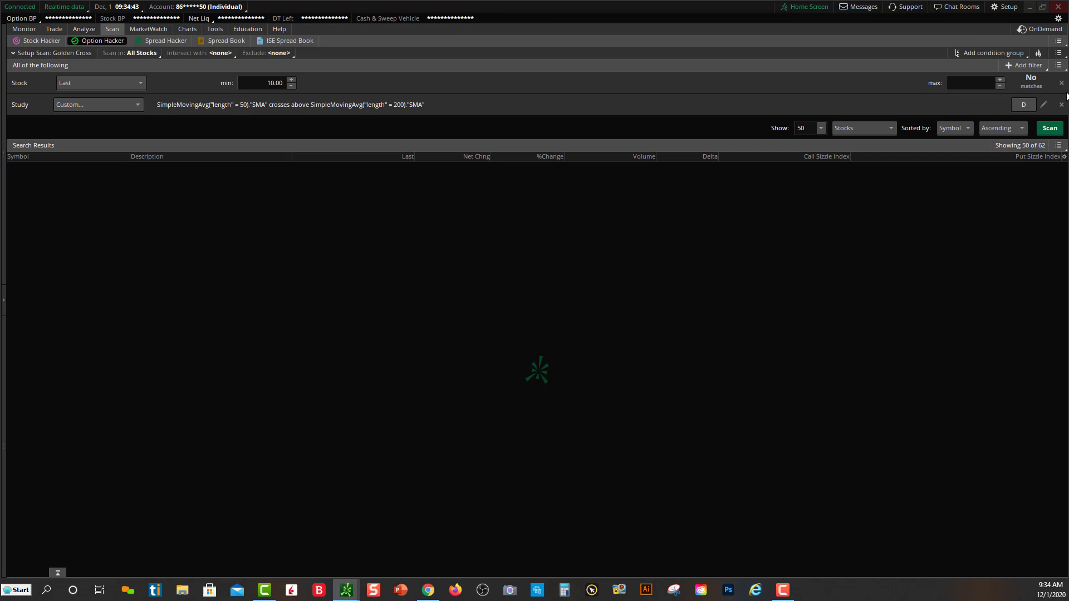
pyautogui.click(1049, 128)
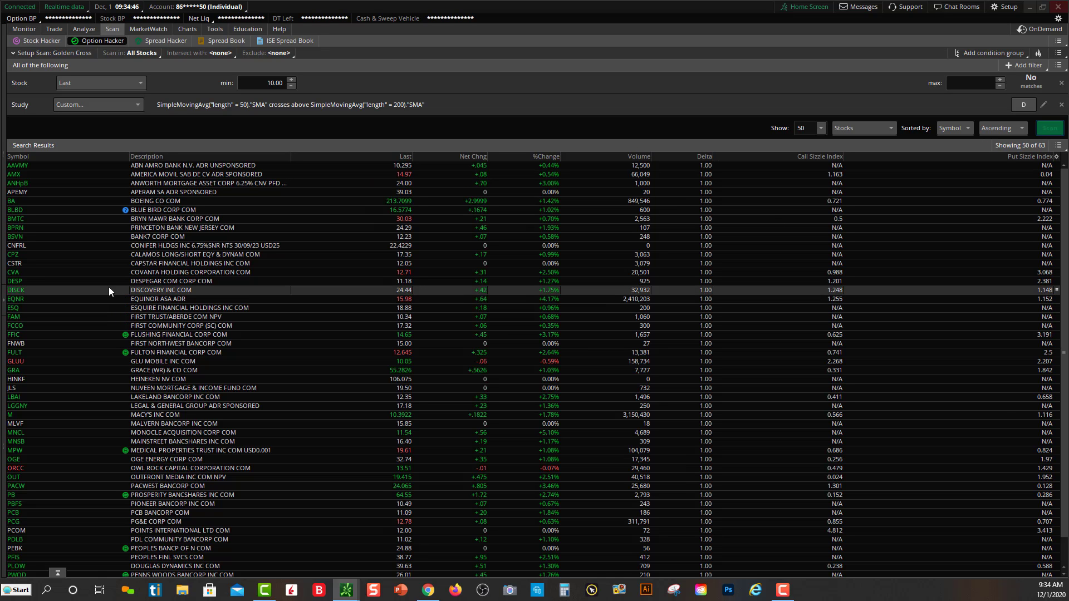
pyautogui.click(185, 28)
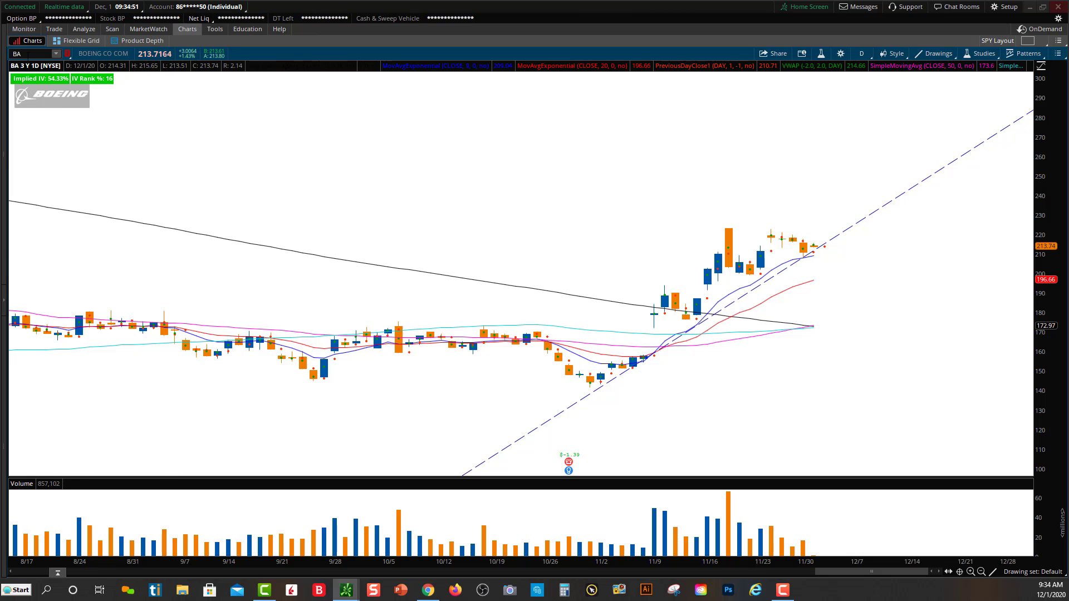
pyautogui.click(26, 55)
pyautogui.write('CPZ')
pyautogui.press('Return')
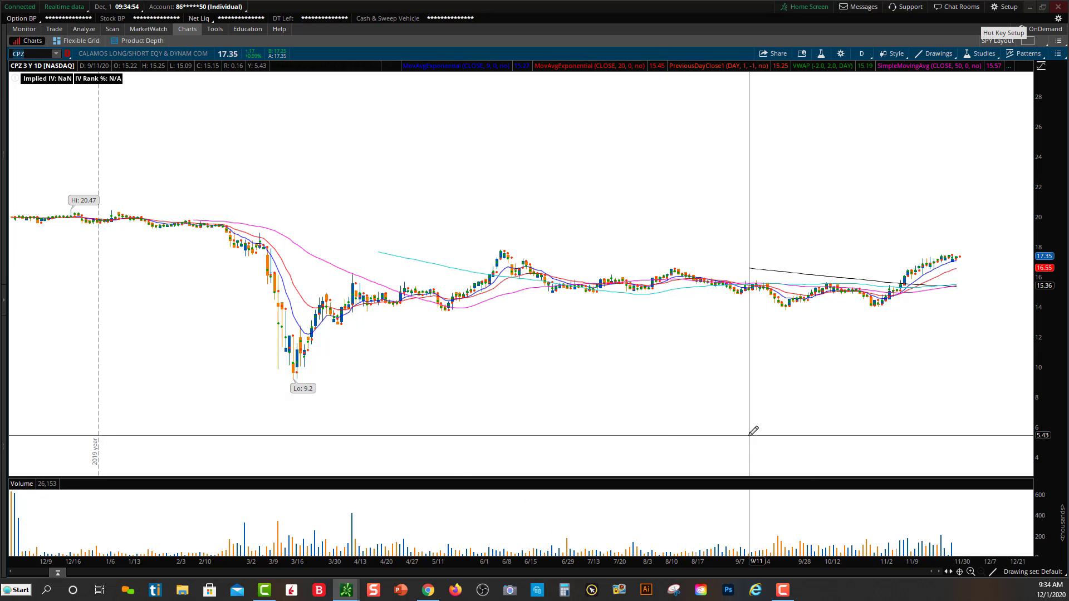
pyautogui.scroll(3, 791, 412)
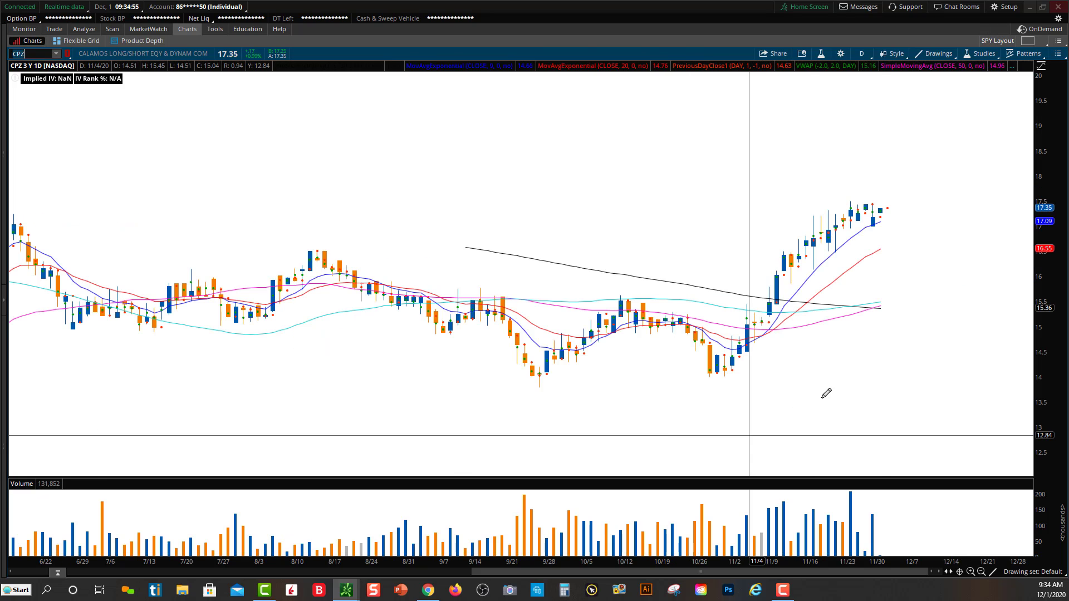
pyautogui.click(878, 307)
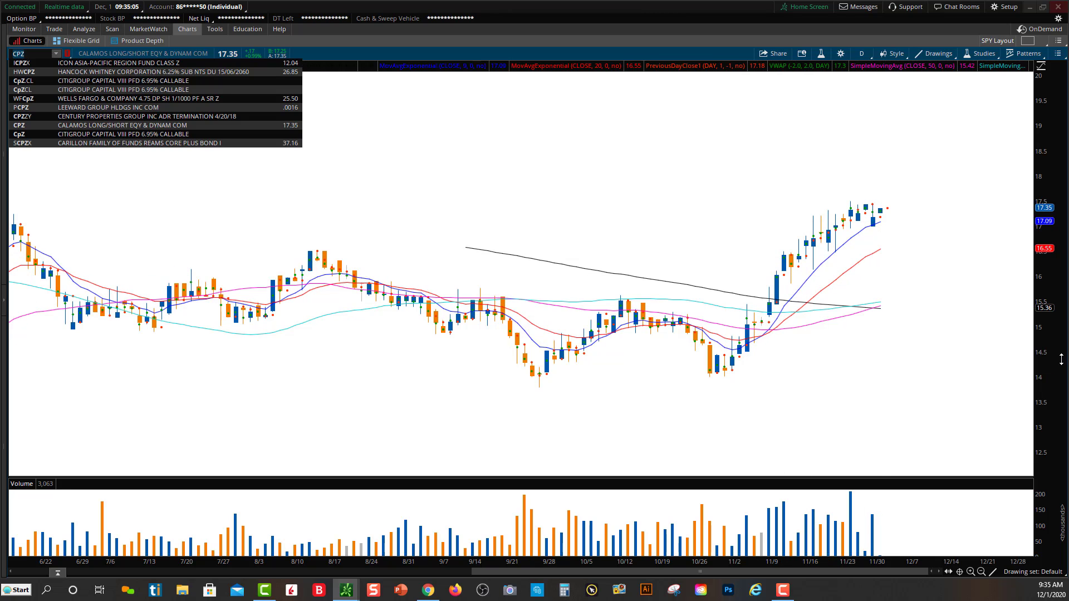
# Step: Draw a CPZ uptrend line from the early-November low and a price-level resistance at 17.5
pyautogui.click(724, 377)
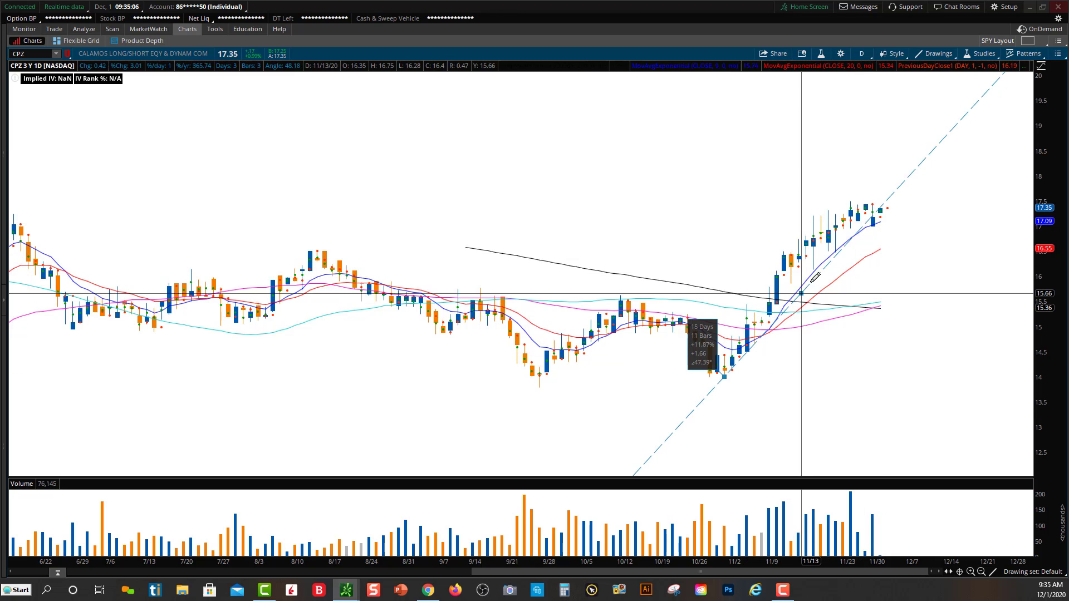
pyautogui.click(859, 239)
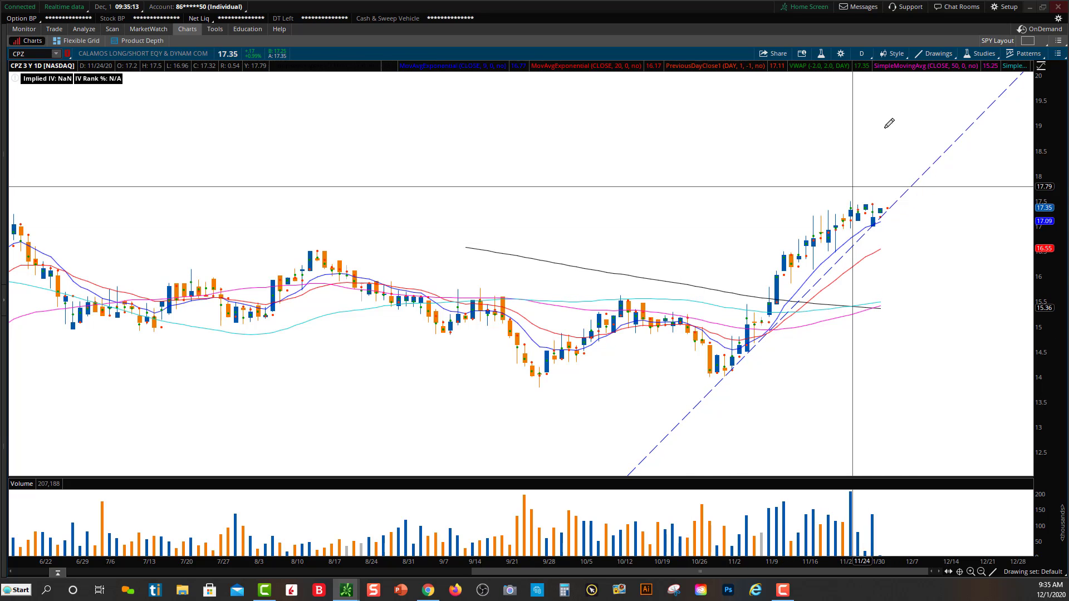
pyautogui.click(938, 53)
pyautogui.moveTo(974, 128)
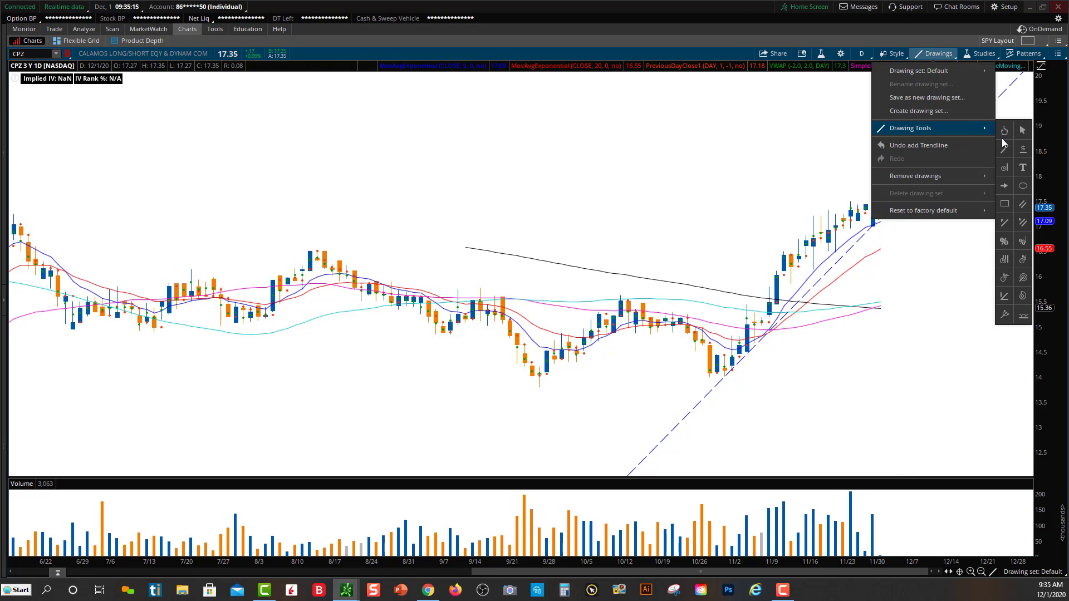
pyautogui.click(1024, 148)
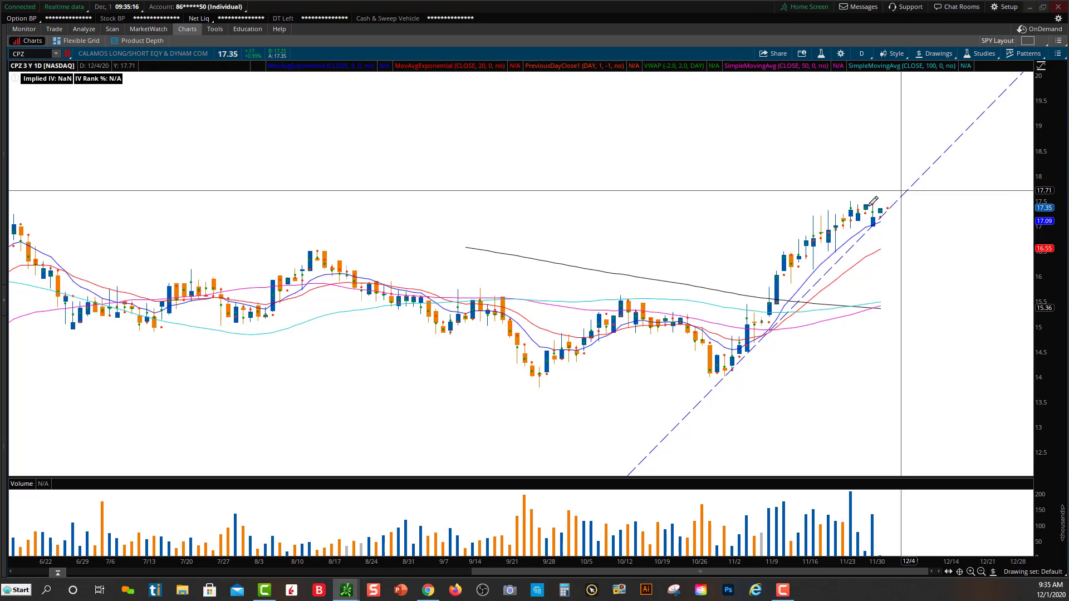
pyautogui.click(824, 200)
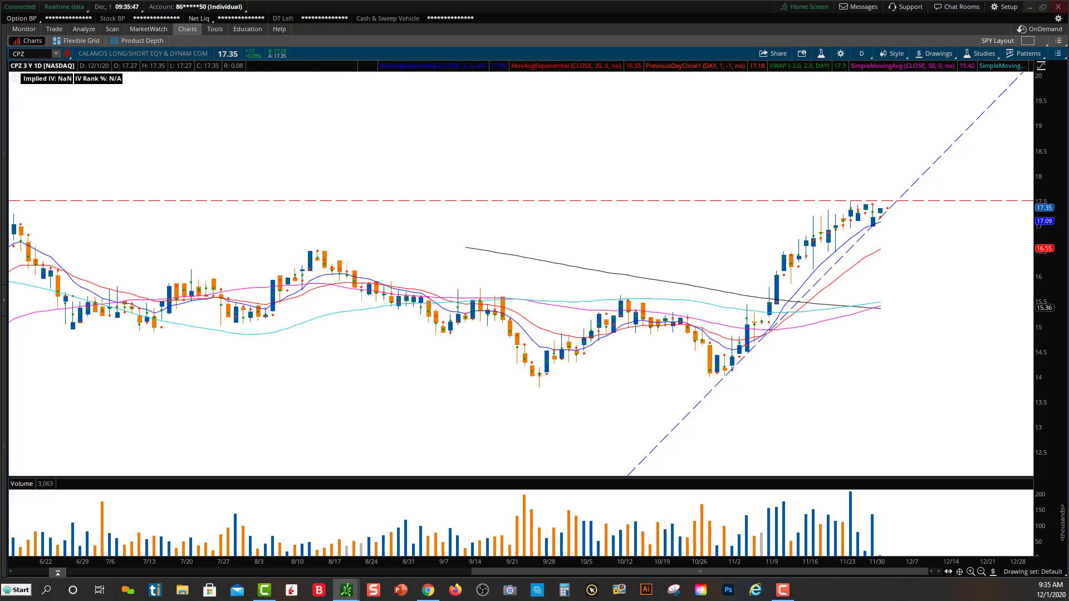
pyautogui.press('F10')
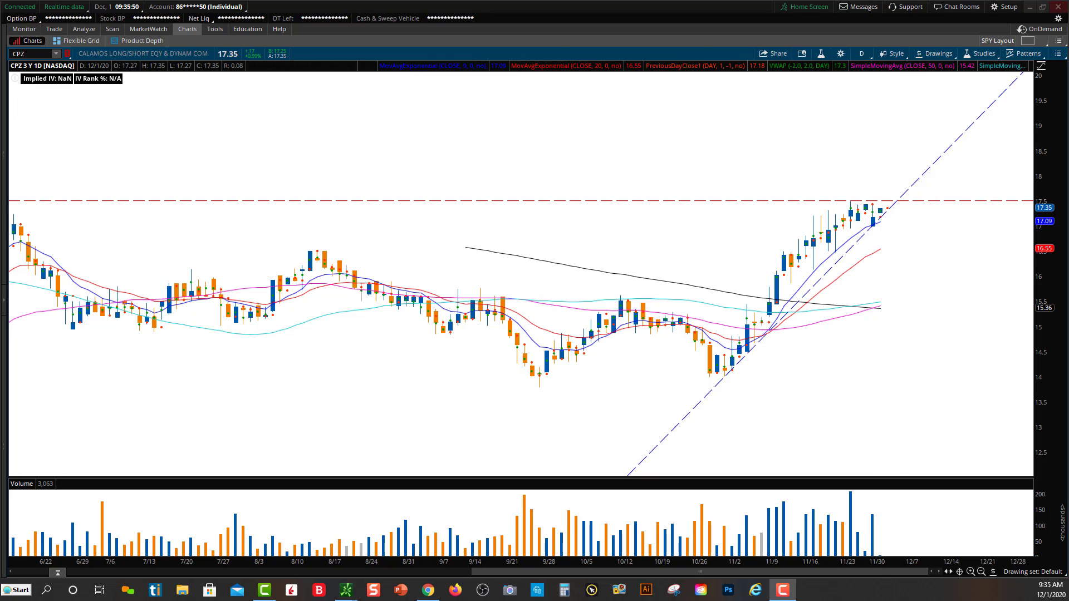
pyautogui.click(113, 29)
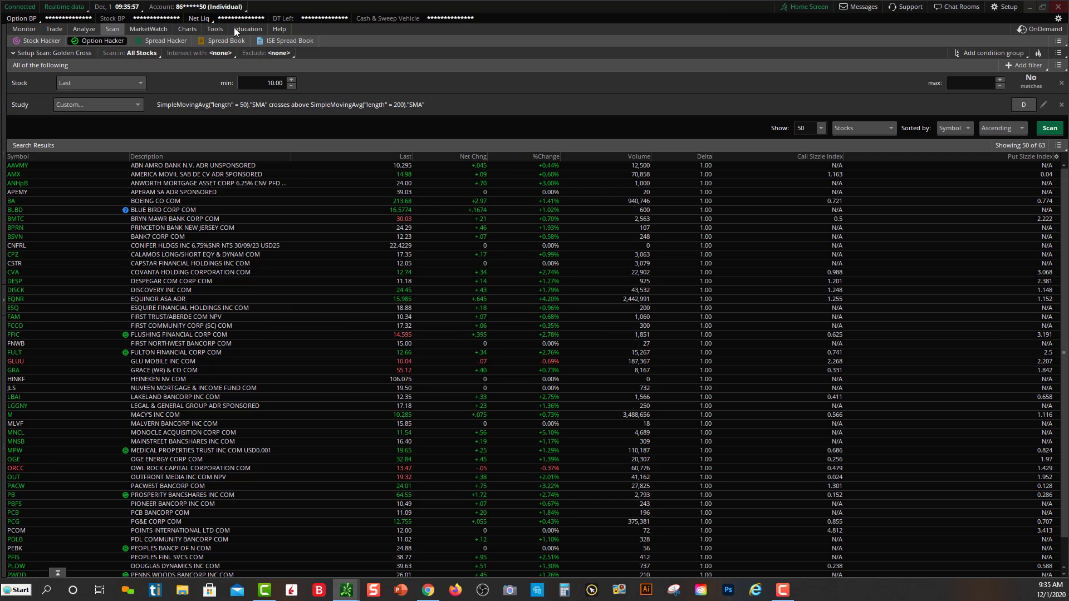
pyautogui.click(191, 30)
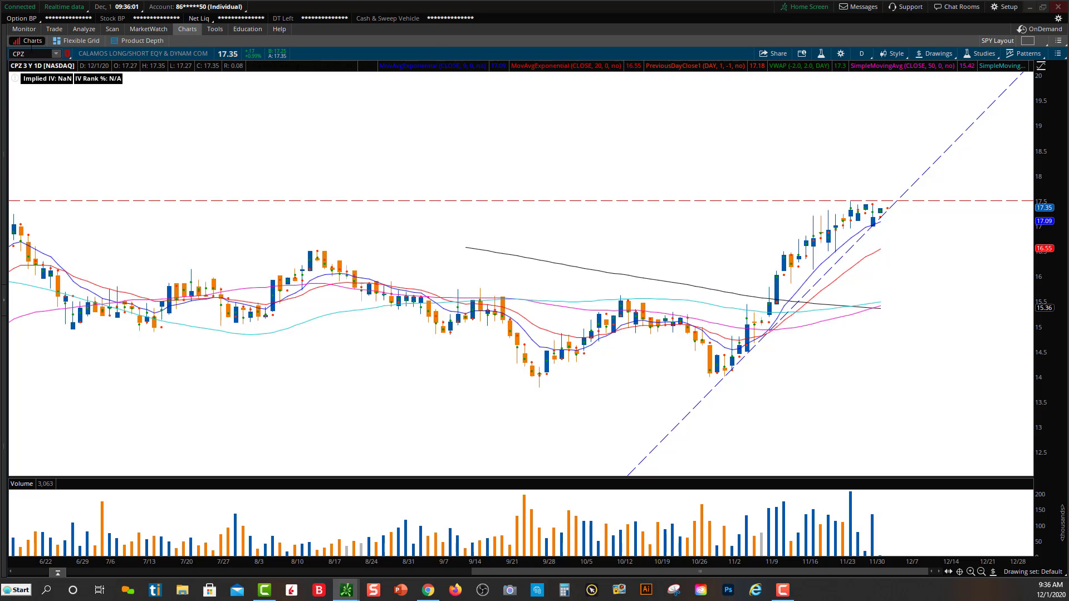
pyautogui.click(30, 50)
pyautogui.click(36, 53)
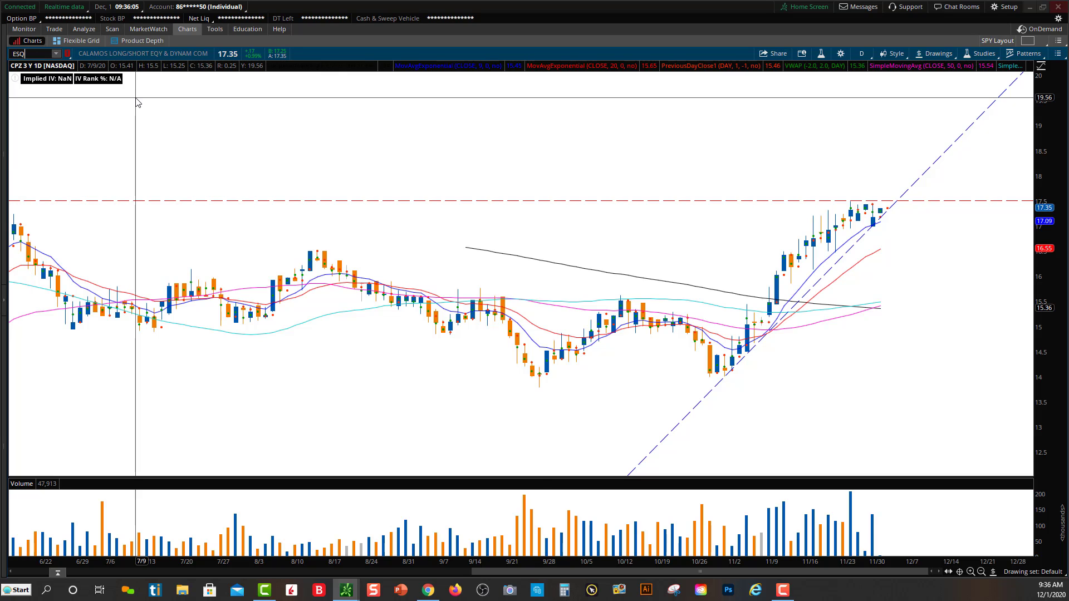
# Step: Load the ESQ daily chart and zoom in on recent bars
pyautogui.press('Return')
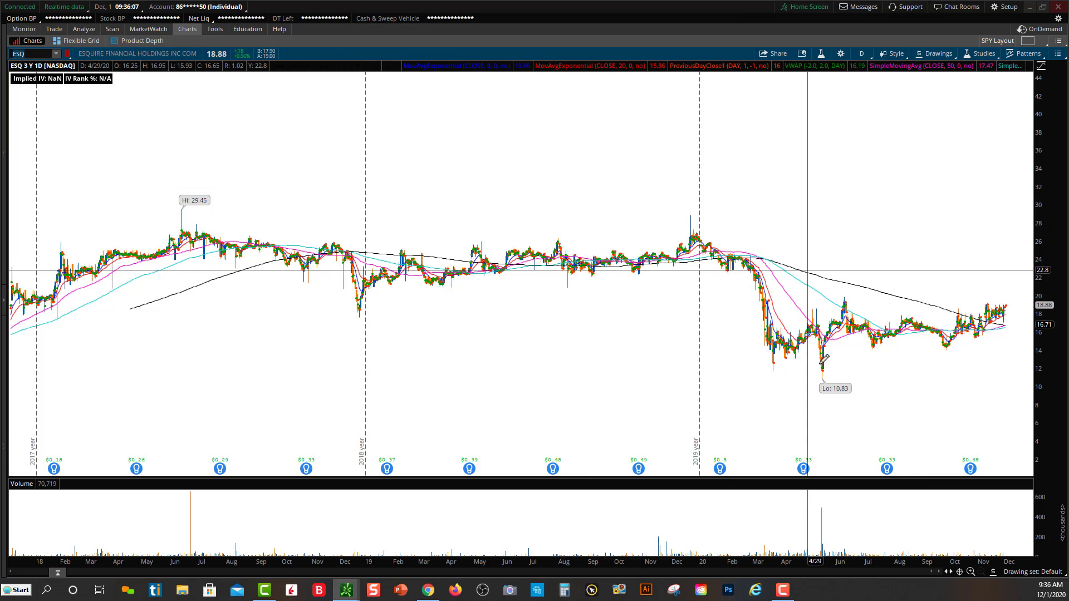
pyautogui.scroll(3, 824, 359)
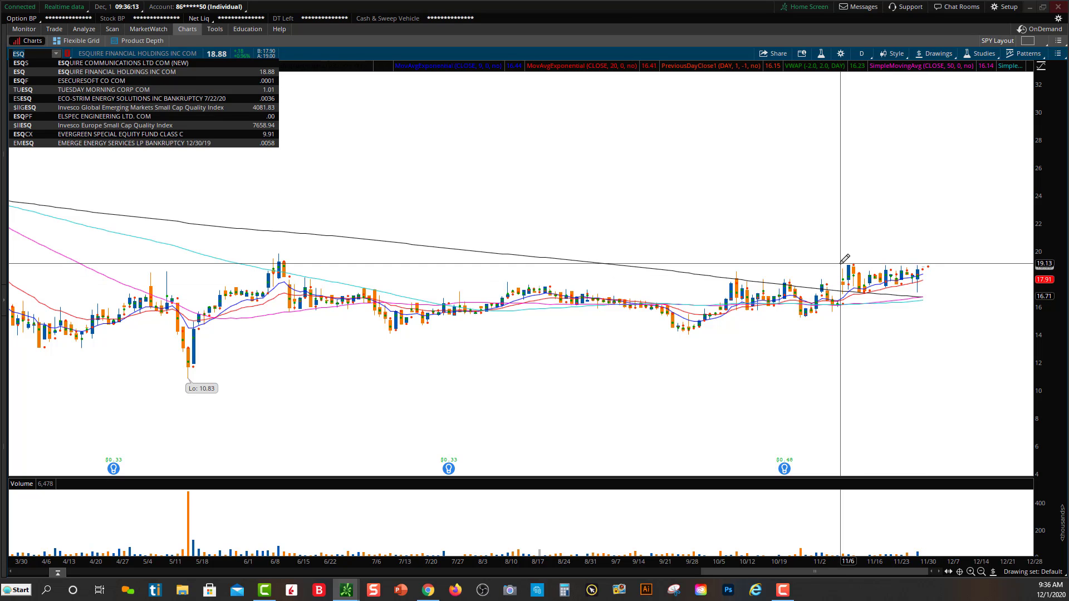
pyautogui.press('Return')
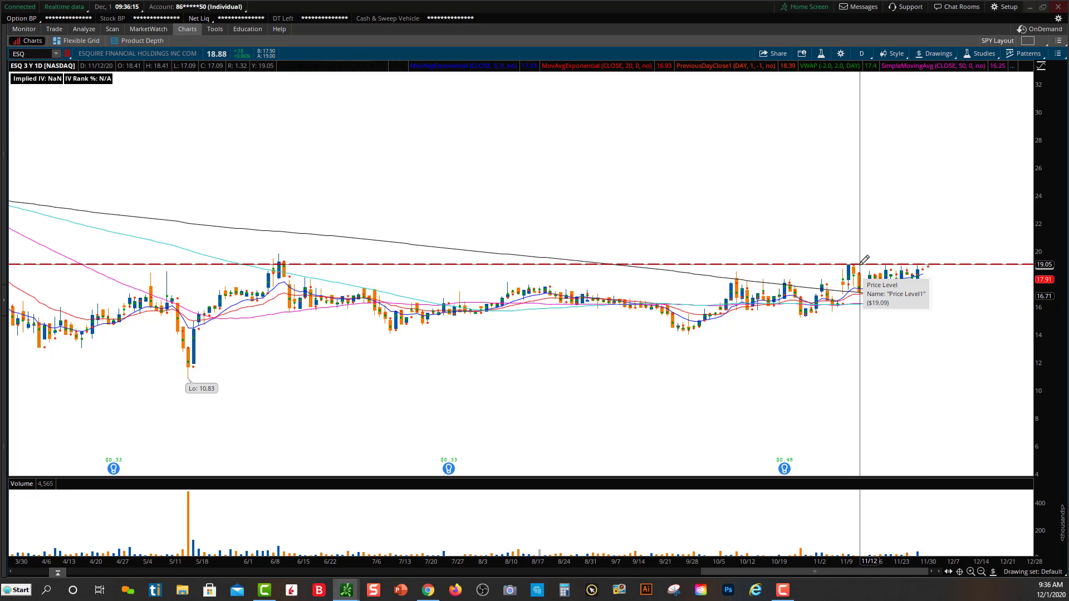
# Step: Draw a dashed rising trendline on ESQ from the late-October low beneath recent lows
pyautogui.click(935, 53)
pyautogui.moveTo(989, 132)
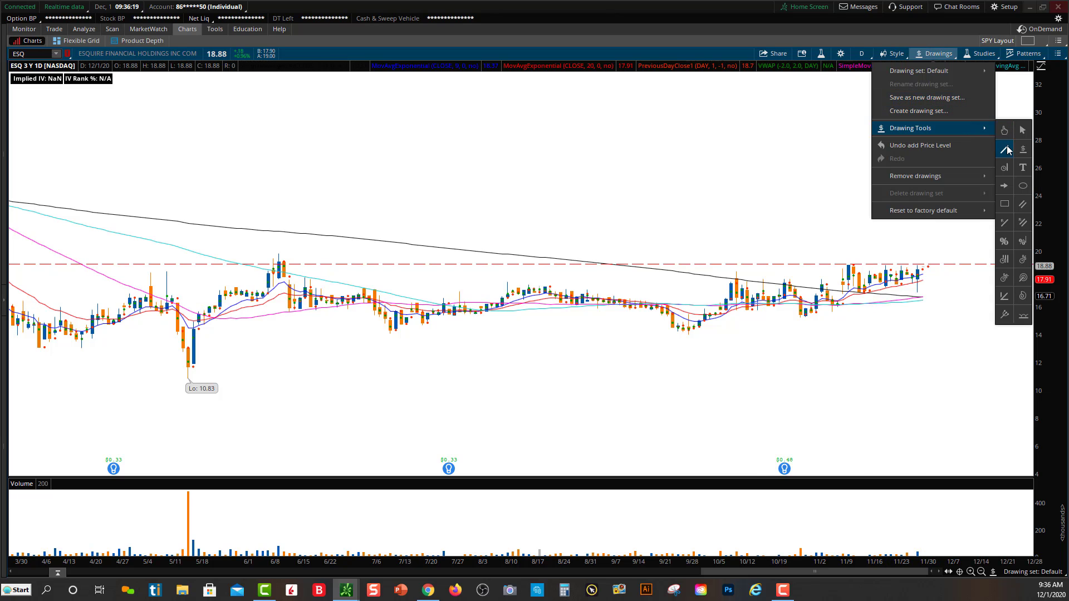
pyautogui.click(1007, 150)
pyautogui.click(815, 320)
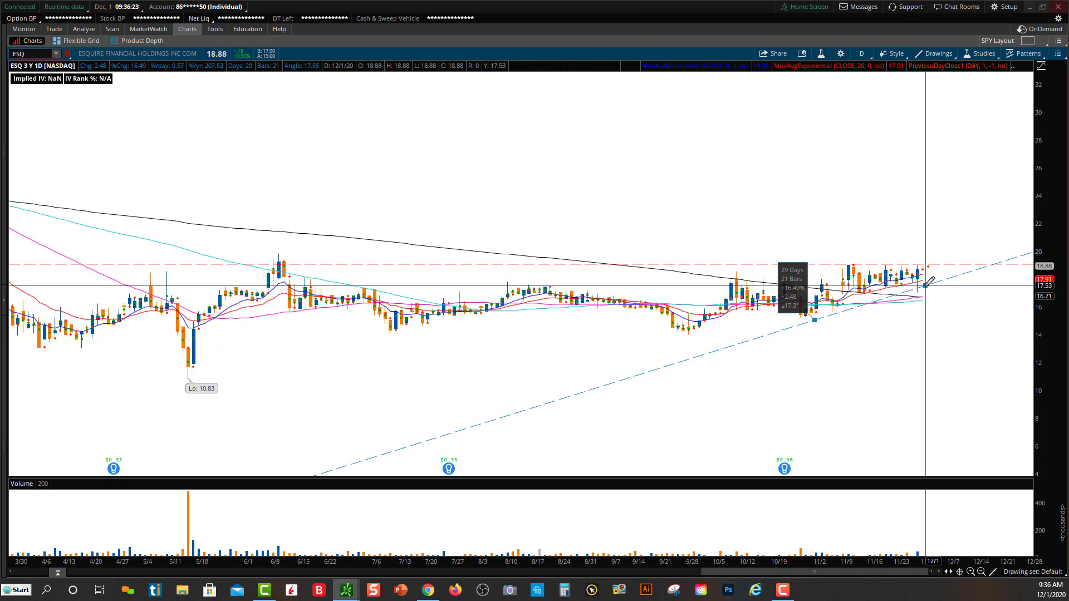
pyautogui.click(928, 288)
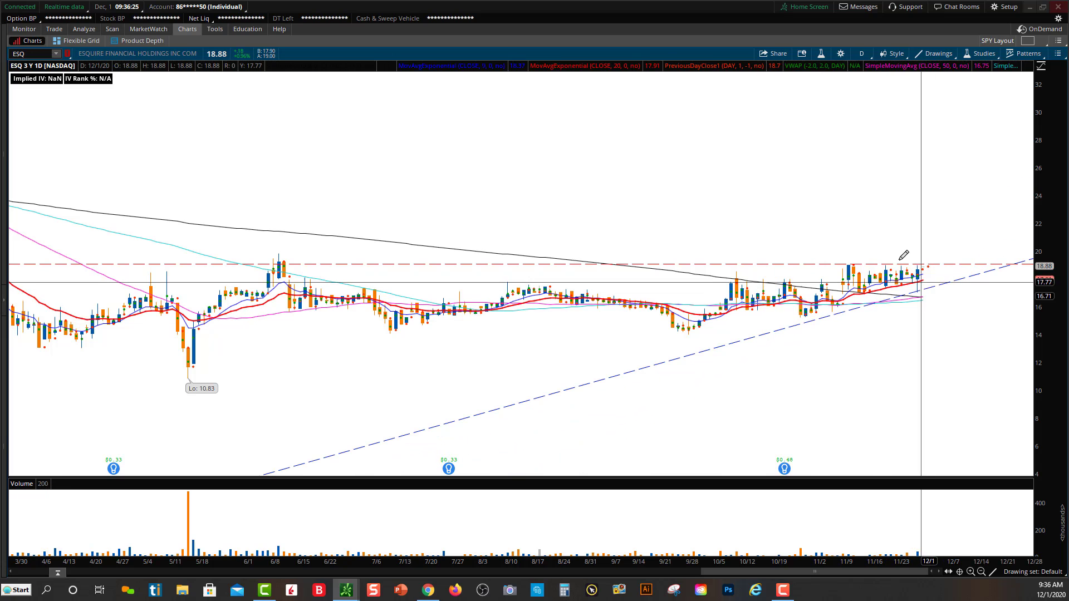